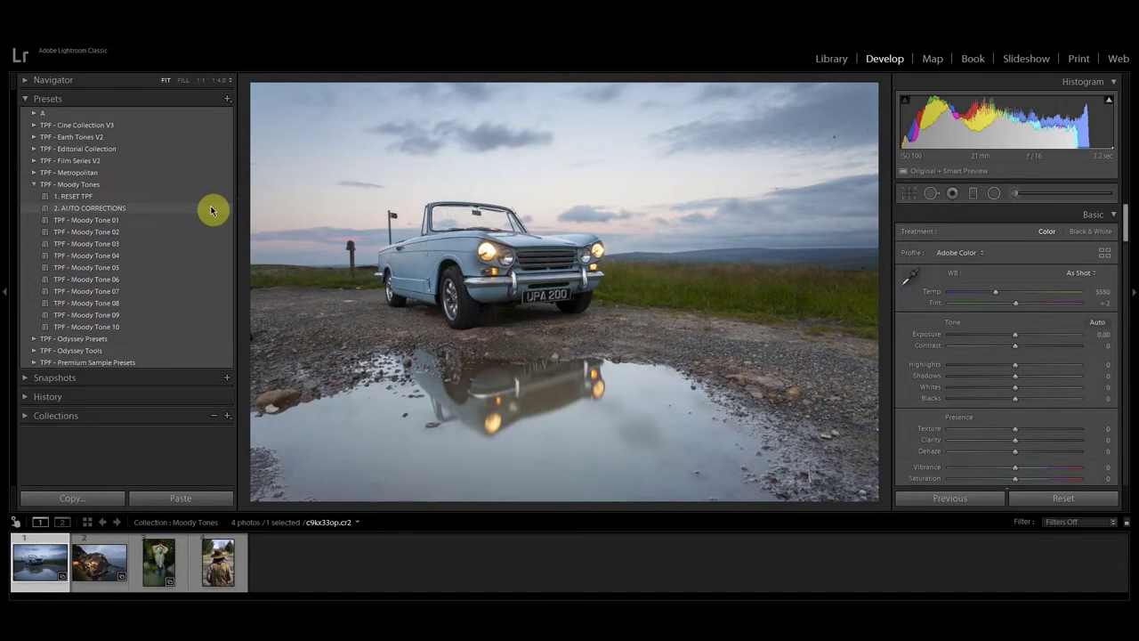
# Apply the 2. AUTO CORRECTIONS preset to the car photo and nudge Temp up to 7566
pyautogui.click(212, 210)
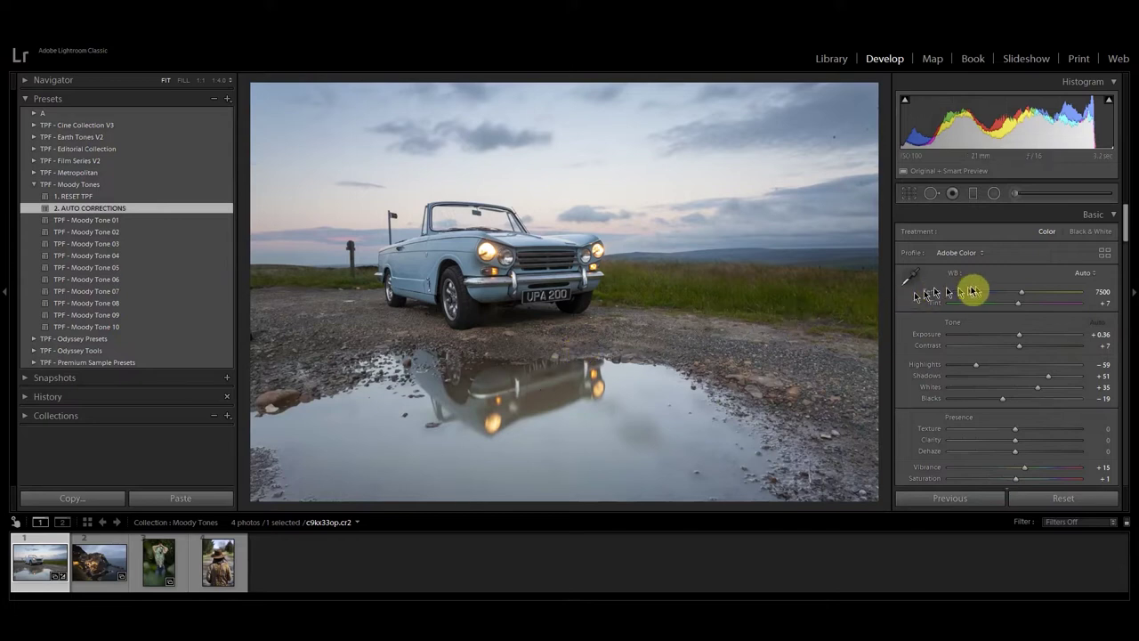
pyautogui.moveTo(1023, 297); pyautogui.dragTo(1025, 299)
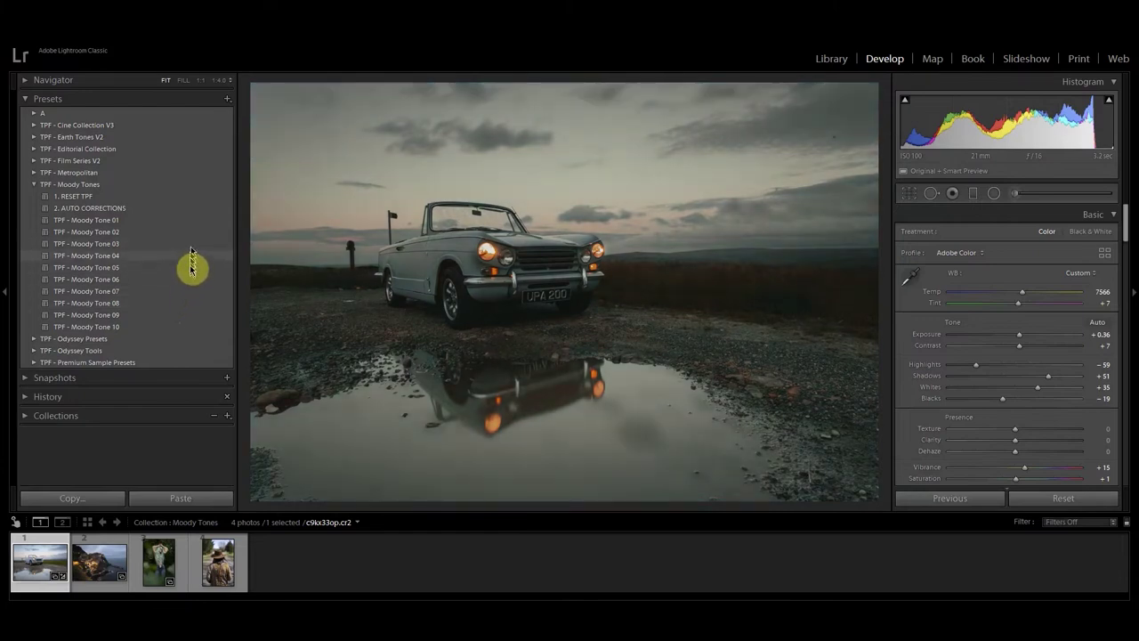
# Apply TPF - Moody Tone 08, then set Exposure +0.61, Shadows +67, Temp 8589; compare via Reset and undo
pyautogui.click(187, 302)
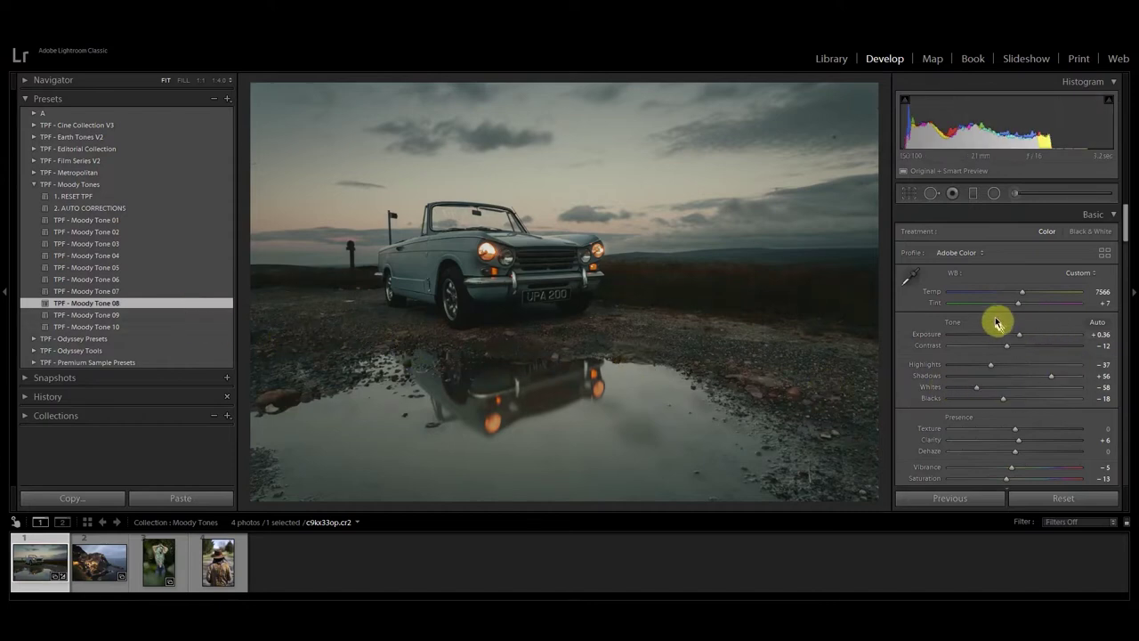
pyautogui.moveTo(1021, 334); pyautogui.dragTo(1024, 337)
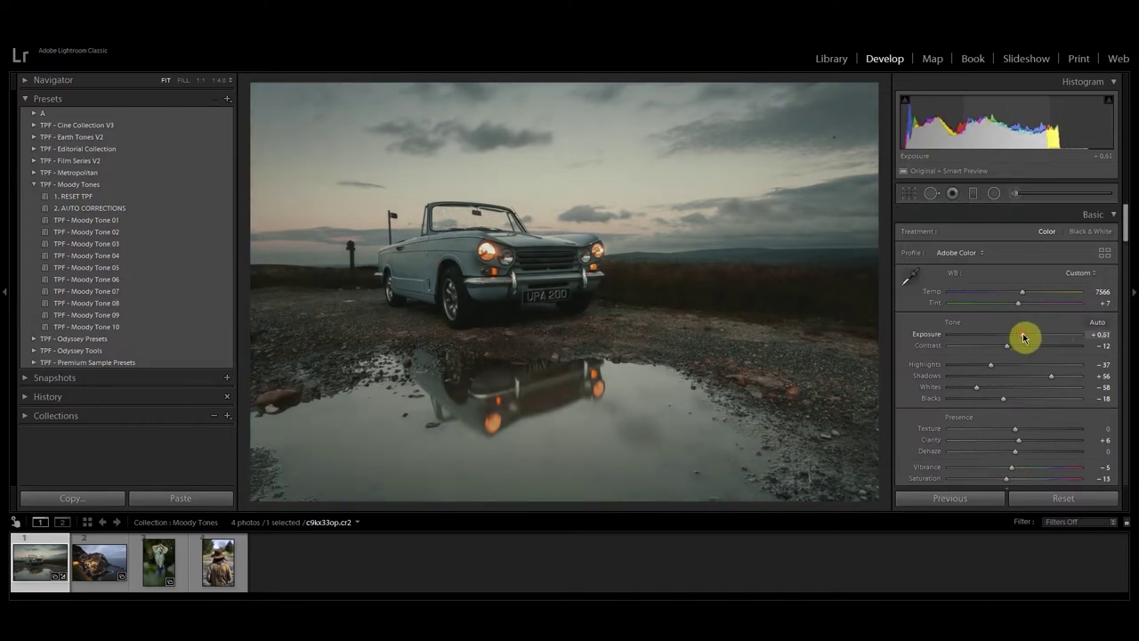
pyautogui.moveTo(1052, 376); pyautogui.dragTo(1060, 377)
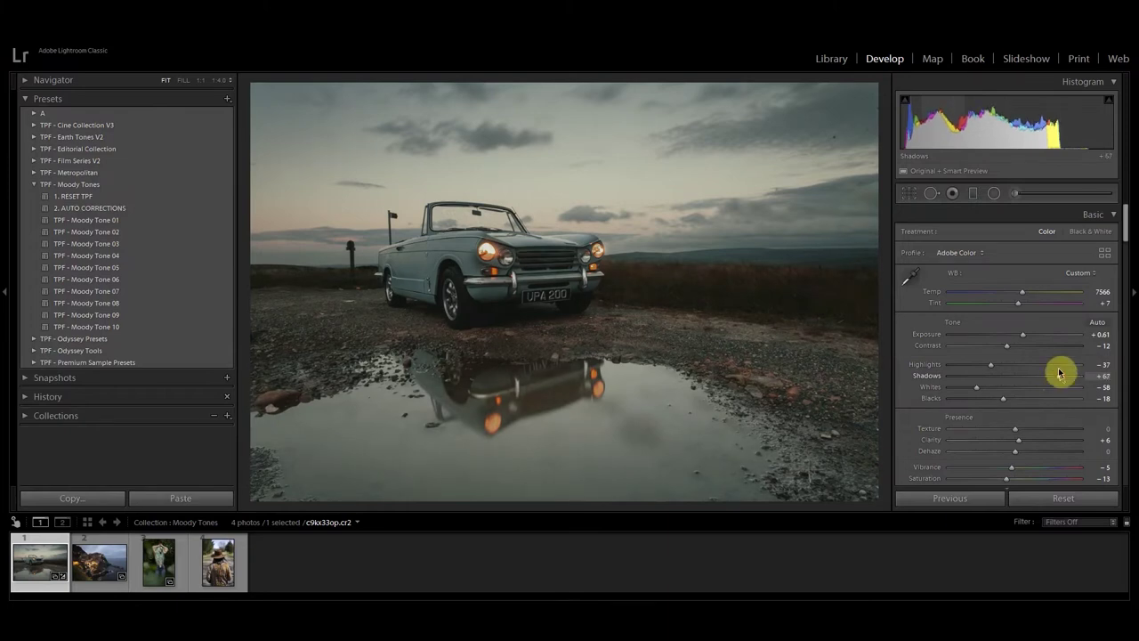
pyautogui.moveTo(1022, 292); pyautogui.dragTo(1031, 298)
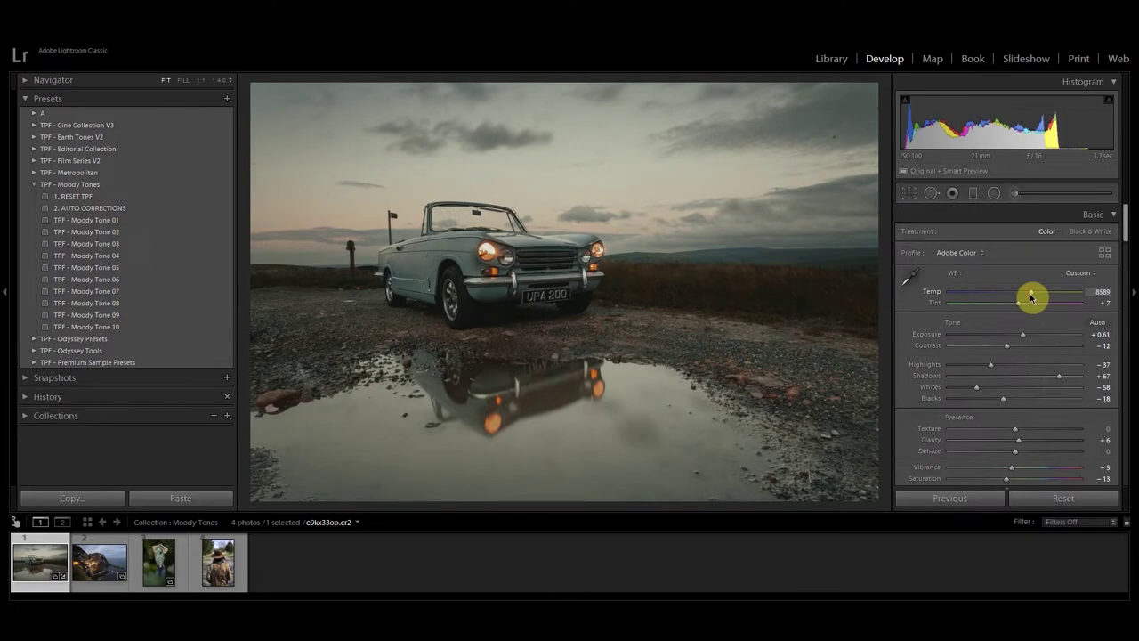
pyautogui.click(1037, 498)
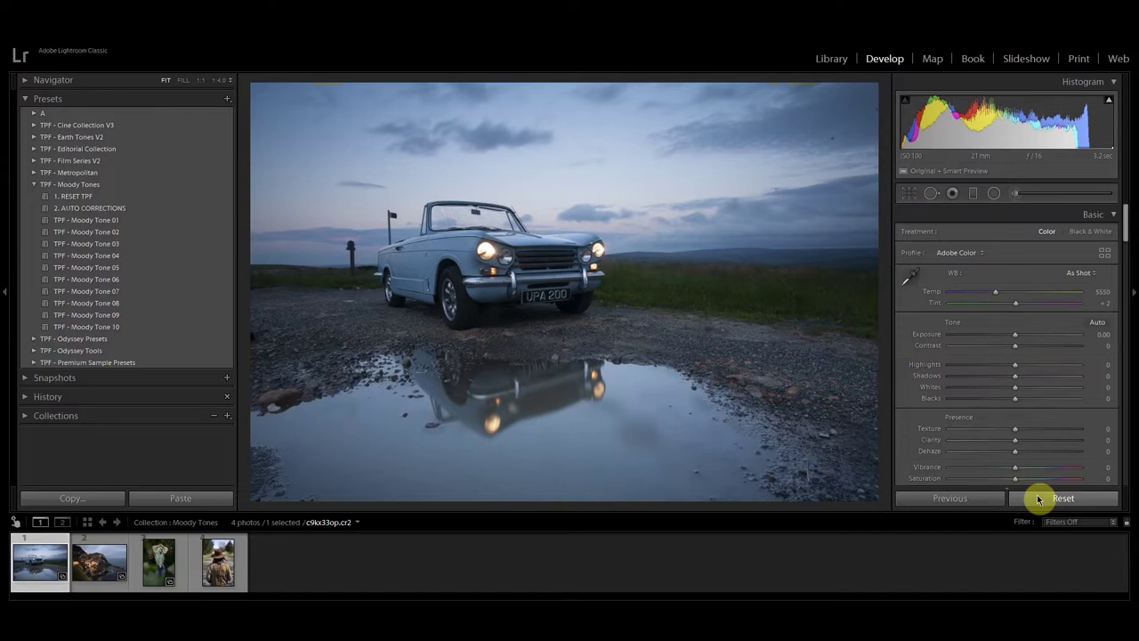
pyautogui.hotkey('ctrl', 'z')
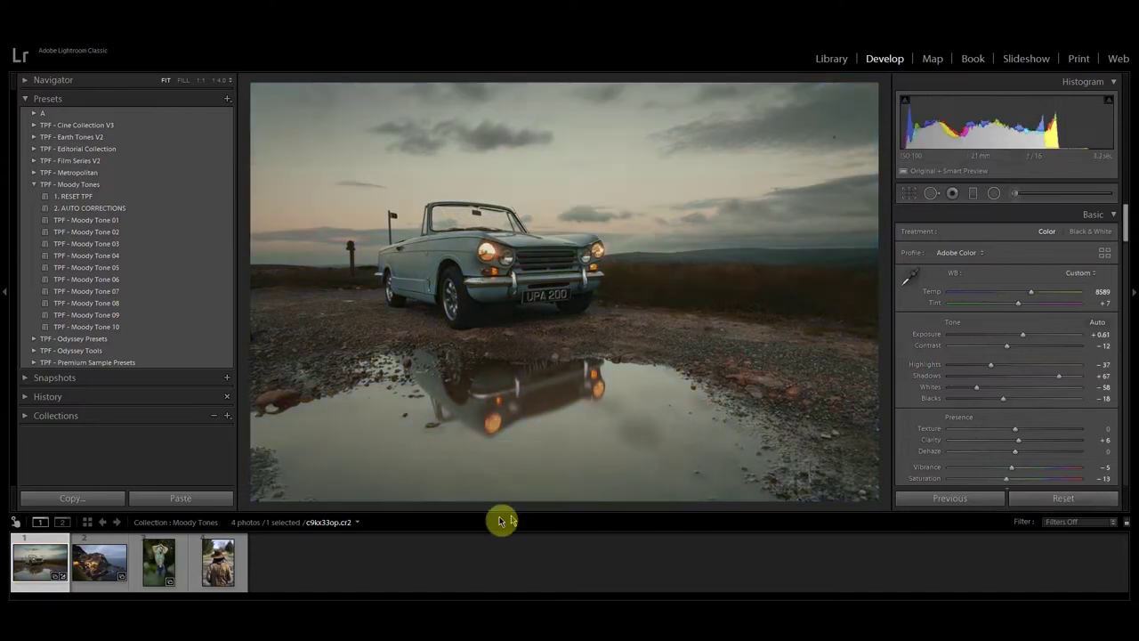
# Select the second filmstrip photo, the coastal village, and apply 2. AUTO CORRECTIONS to it
pyautogui.click(102, 563)
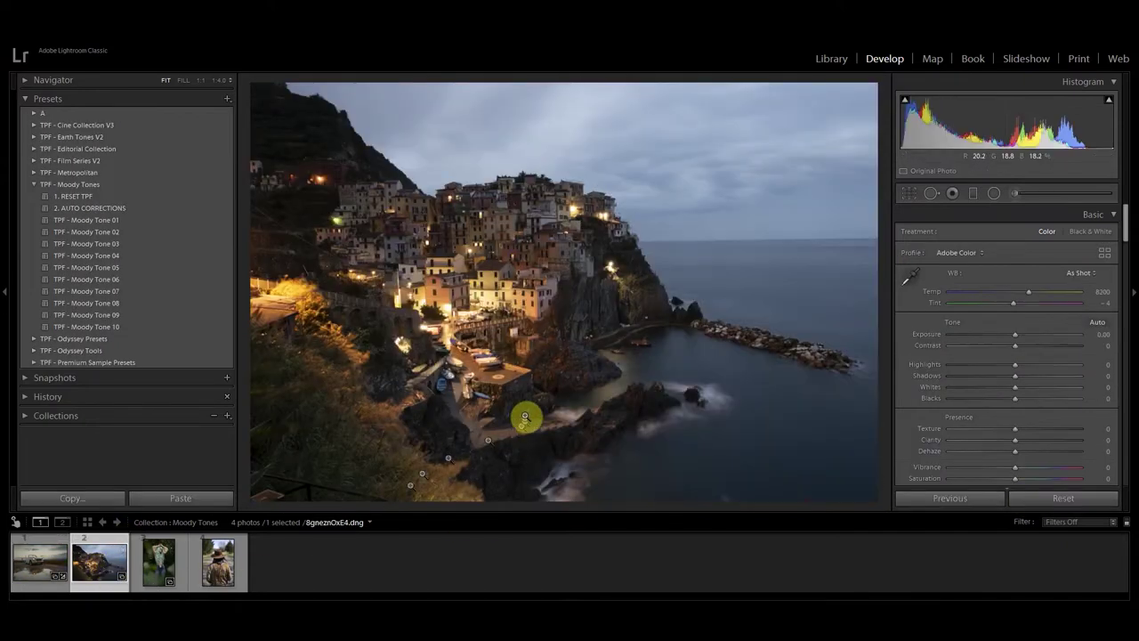
pyautogui.click(218, 209)
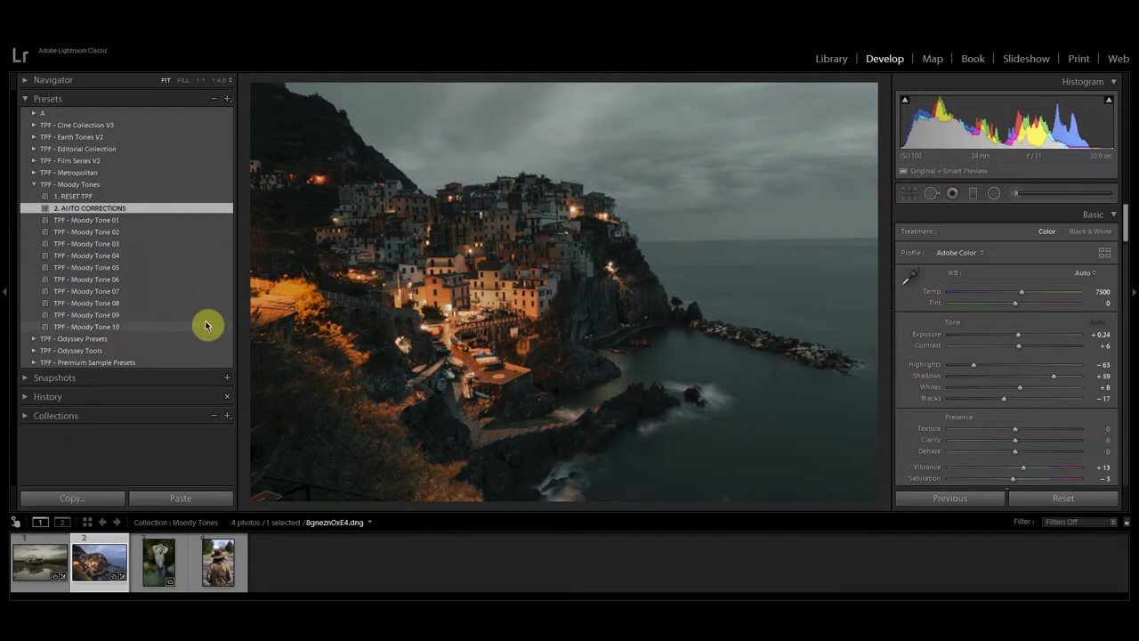
# Apply TPF - Moody Tone 03, raise Exposure to +0.61 and Temp to 7701; compare via Reset and undo
pyautogui.click(197, 243)
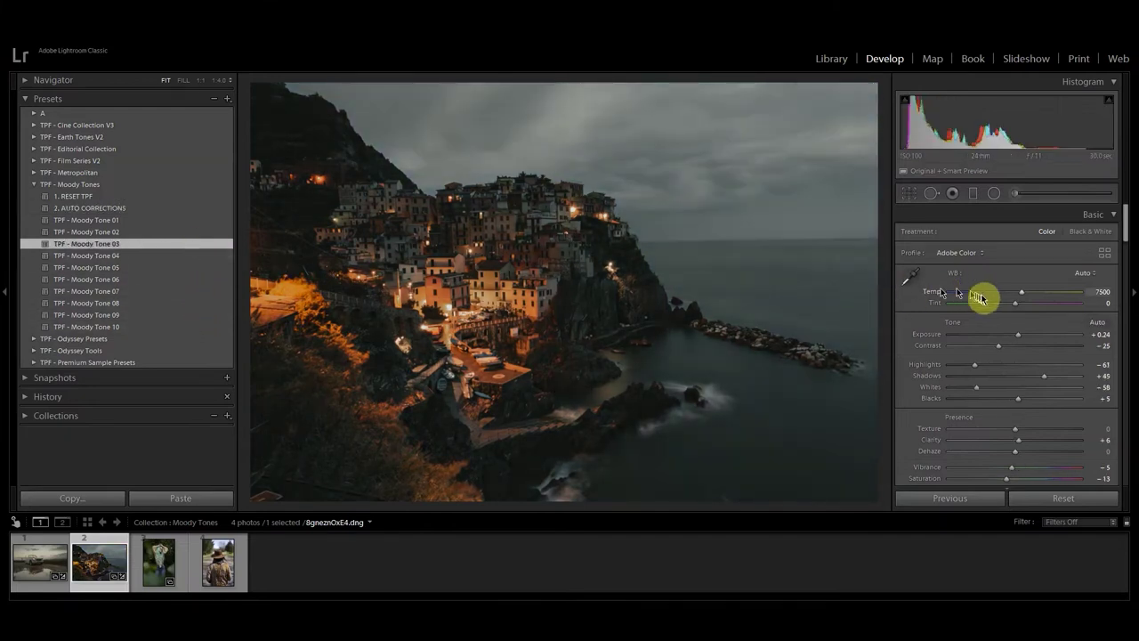
pyautogui.moveTo(1020, 338); pyautogui.dragTo(1009, 402)
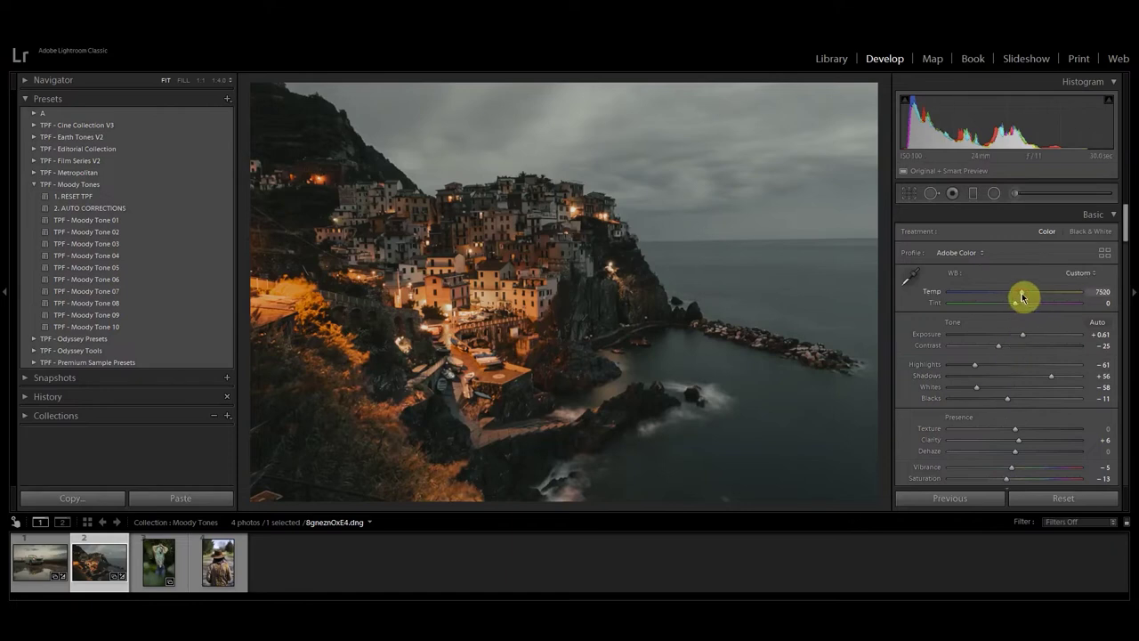
pyautogui.click(1030, 500)
pyautogui.hotkey('ctrl', 'z')
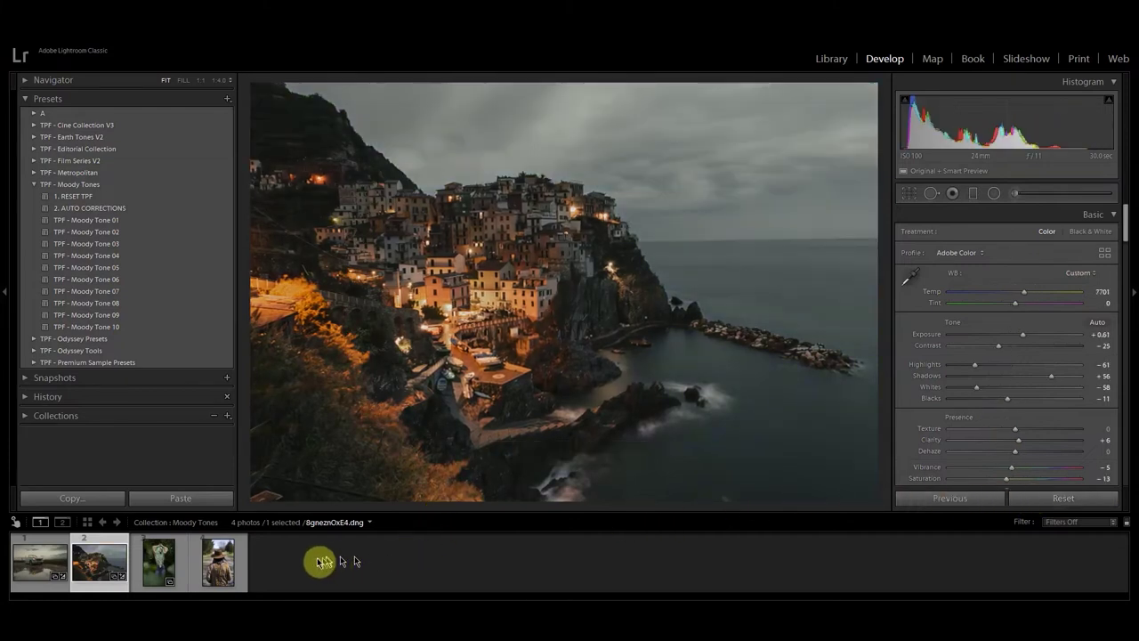
# Open the third photo, apply AUTO CORRECTIONS then TPF - Moody Tone 04, set Exposure +1.24, zoom to 1:1
pyautogui.click(169, 563)
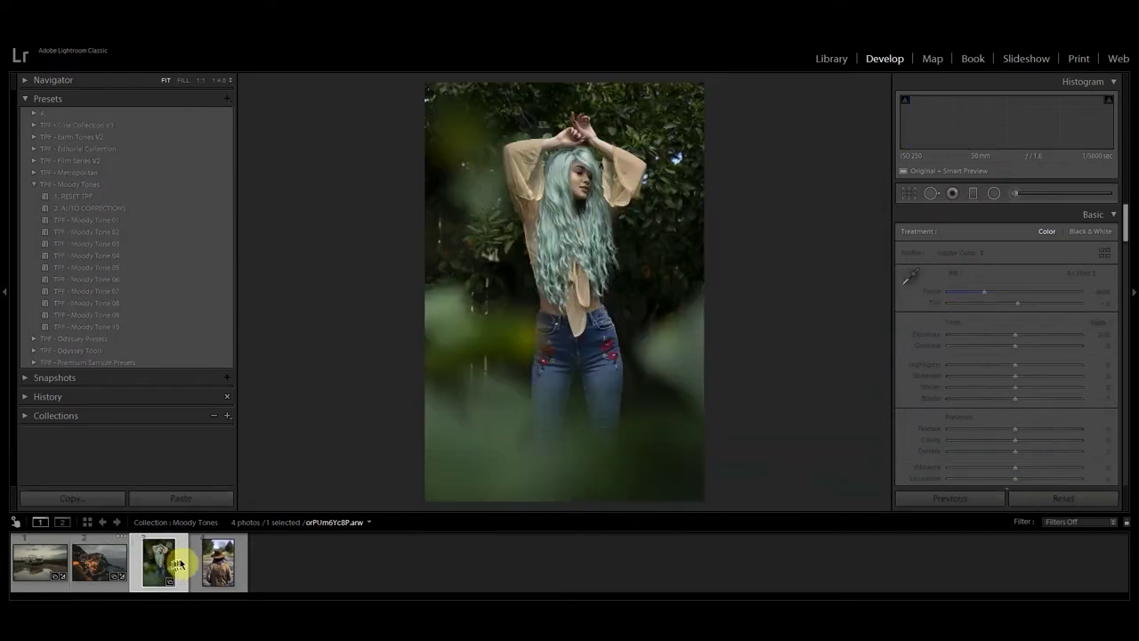
pyautogui.click(202, 207)
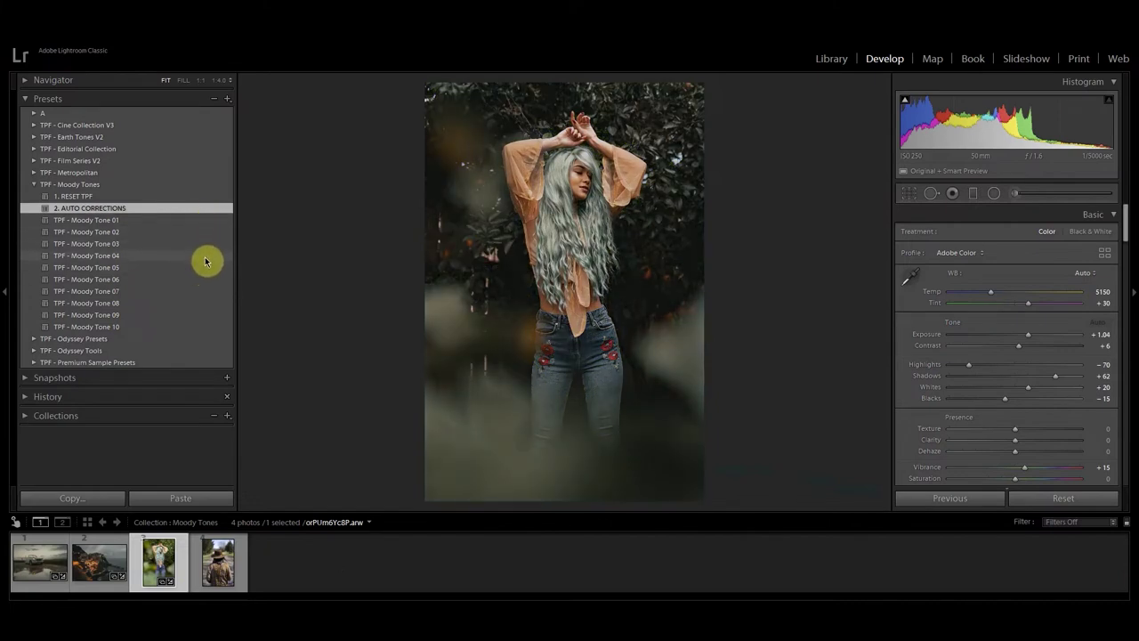
pyautogui.click(205, 261)
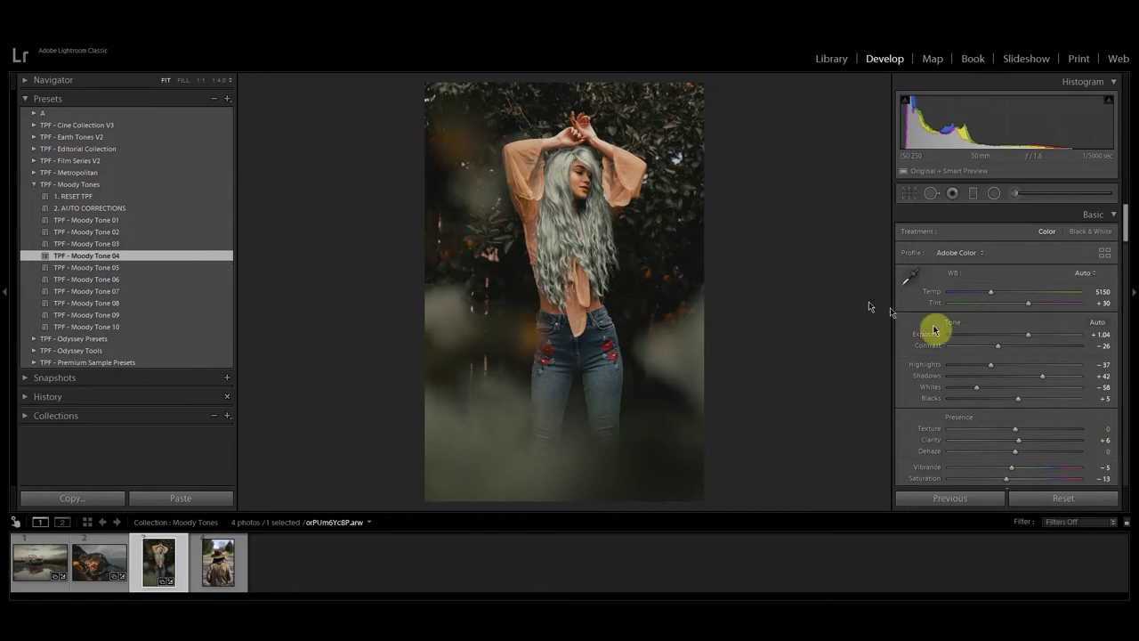
pyautogui.moveTo(1027, 335); pyautogui.dragTo(1030, 336)
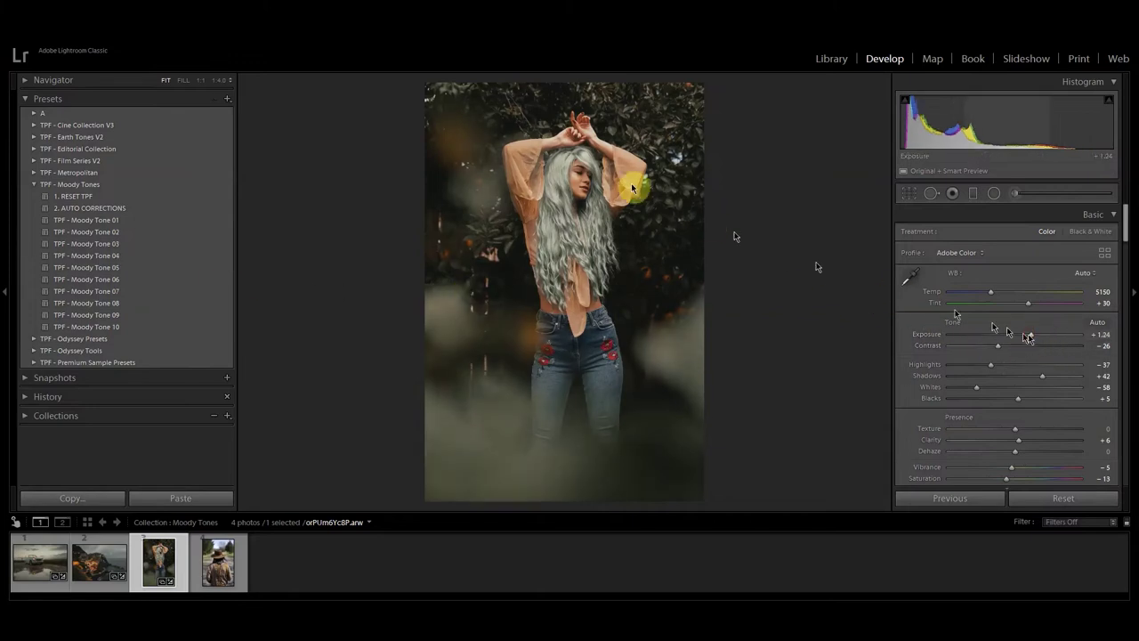
pyautogui.click(579, 184)
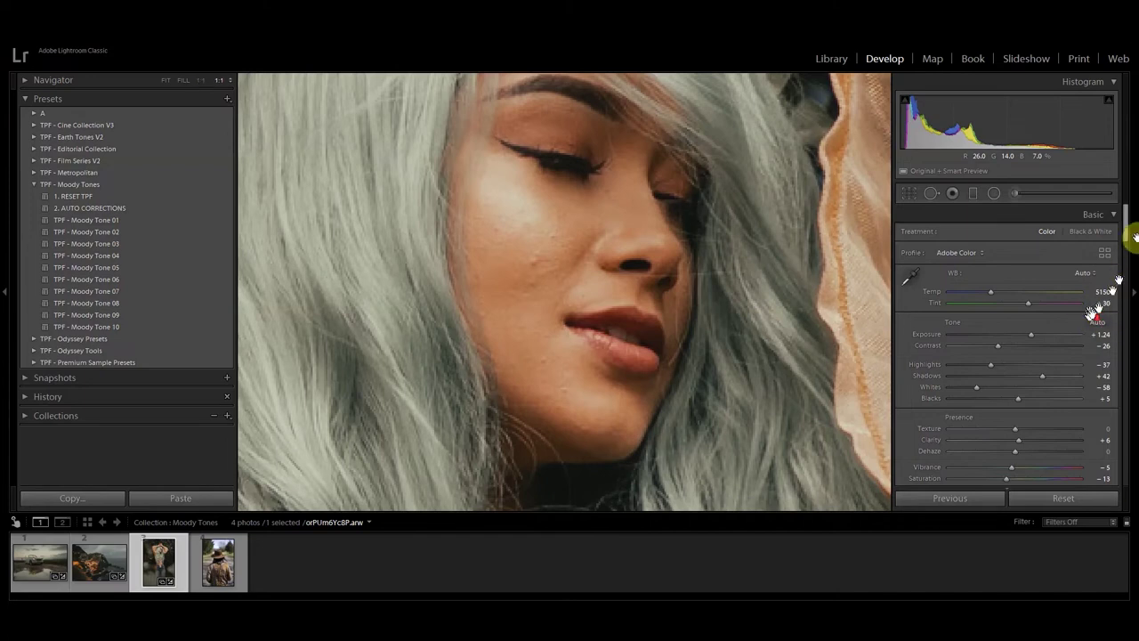
# Shift the portrait's Orange hue to -41 in HSL by sampling the skin on the face
pyautogui.scroll(-3, 1129, 222)
pyautogui.scroll(-5, 1123, 285)
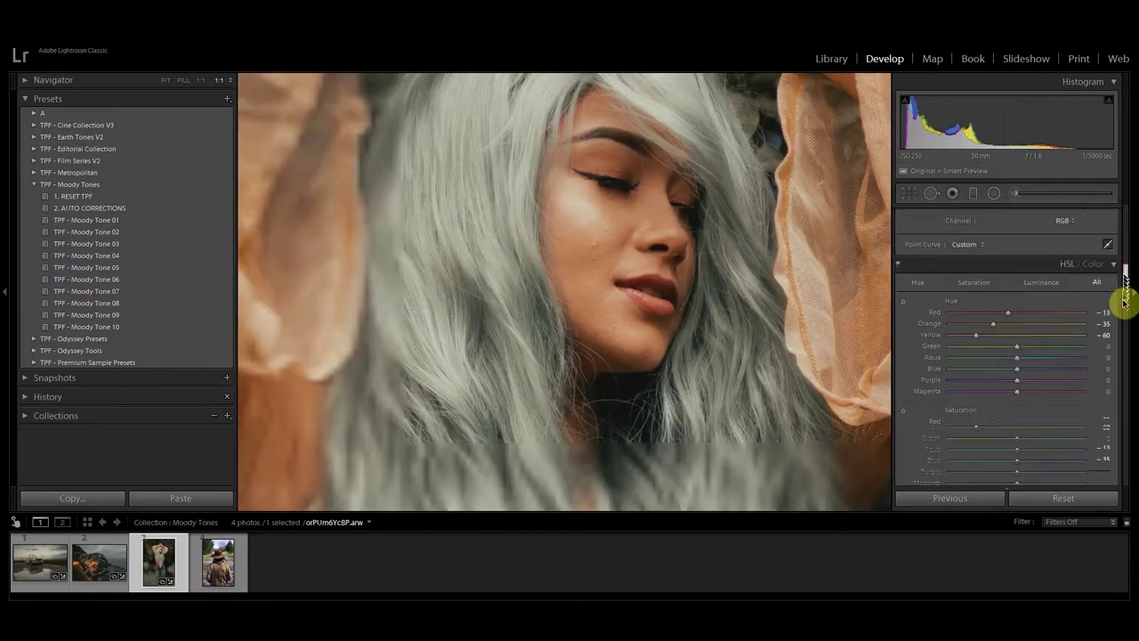
pyautogui.scroll(2, 1123, 296)
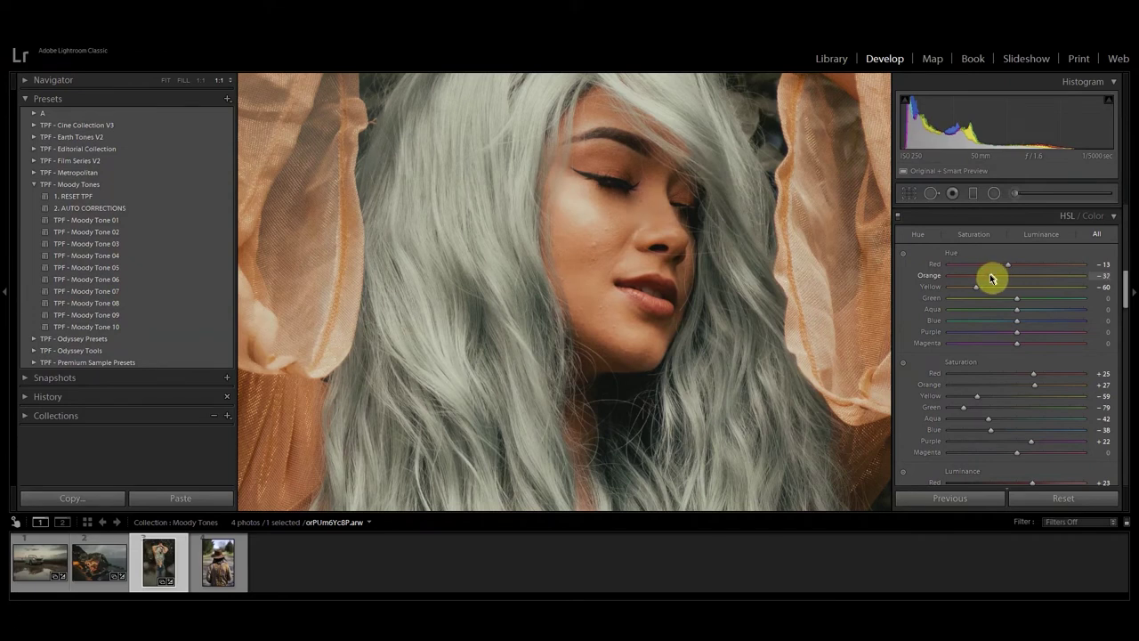
pyautogui.moveTo(992, 279); pyautogui.dragTo(989, 279)
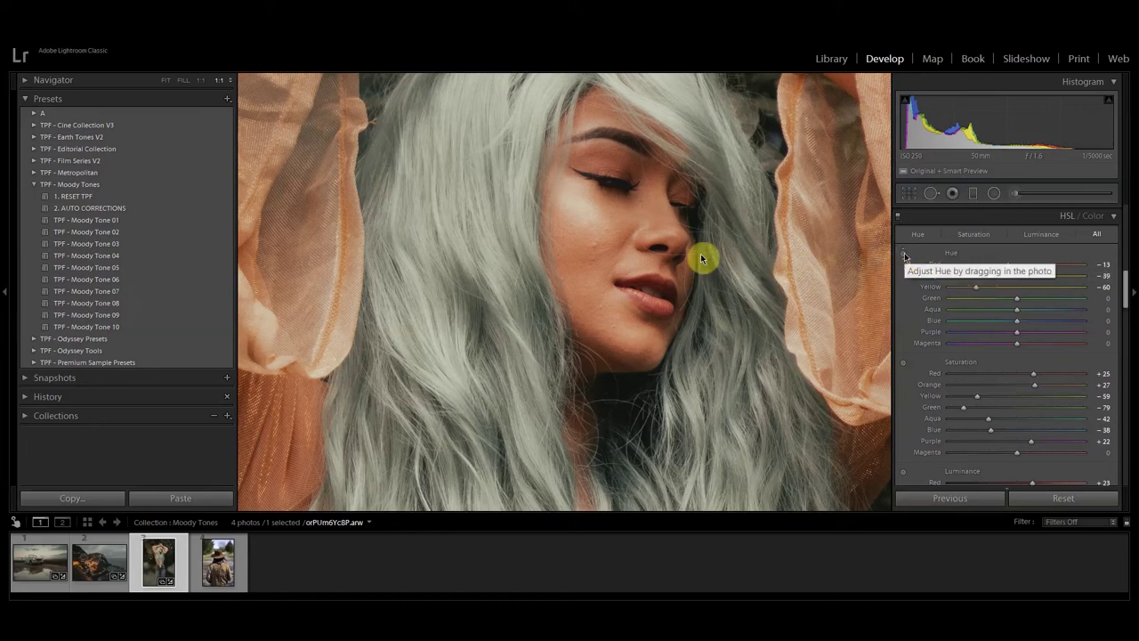
pyautogui.moveTo(599, 245); pyautogui.dragTo(611, 242)
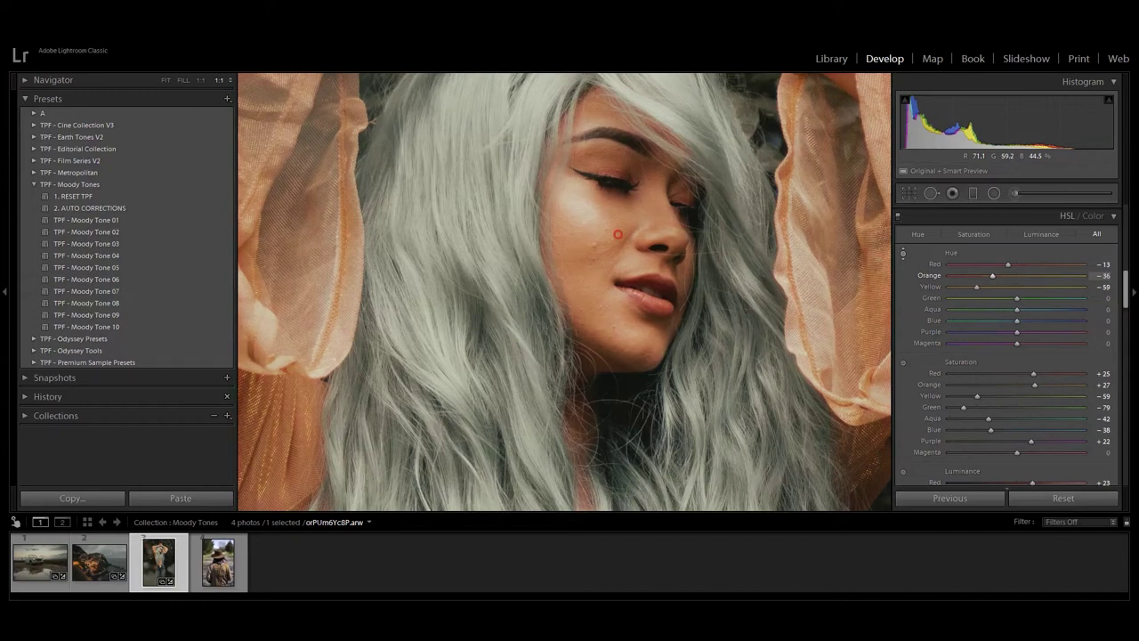
pyautogui.moveTo(617, 235); pyautogui.dragTo(617, 239)
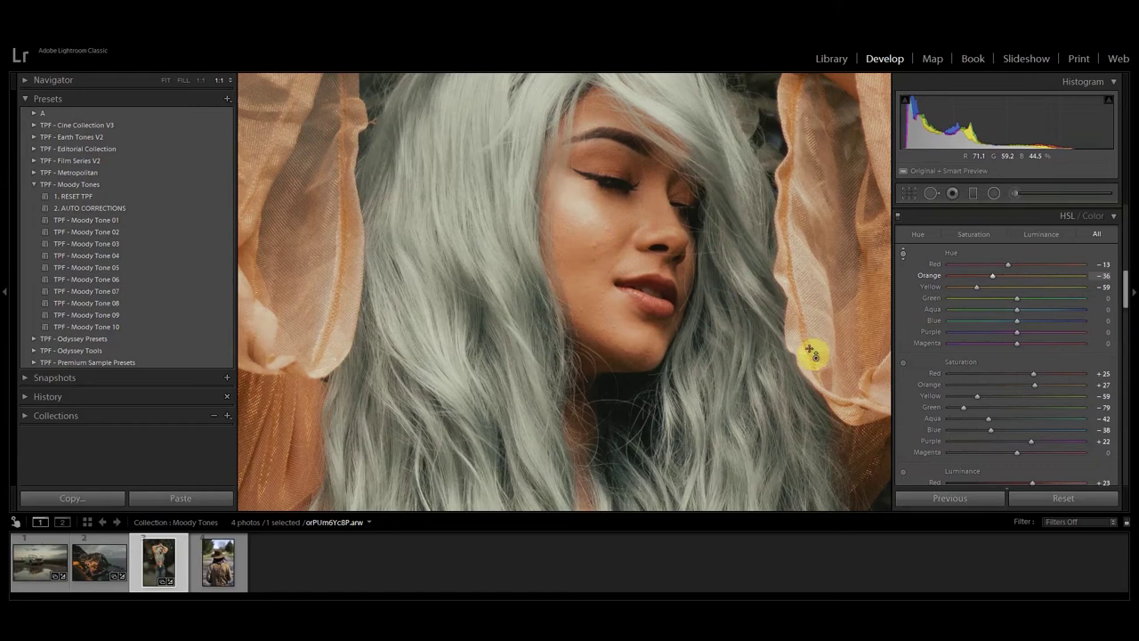
# Lower Orange saturation to +8 by sampling the face's skin tones
pyautogui.click(904, 364)
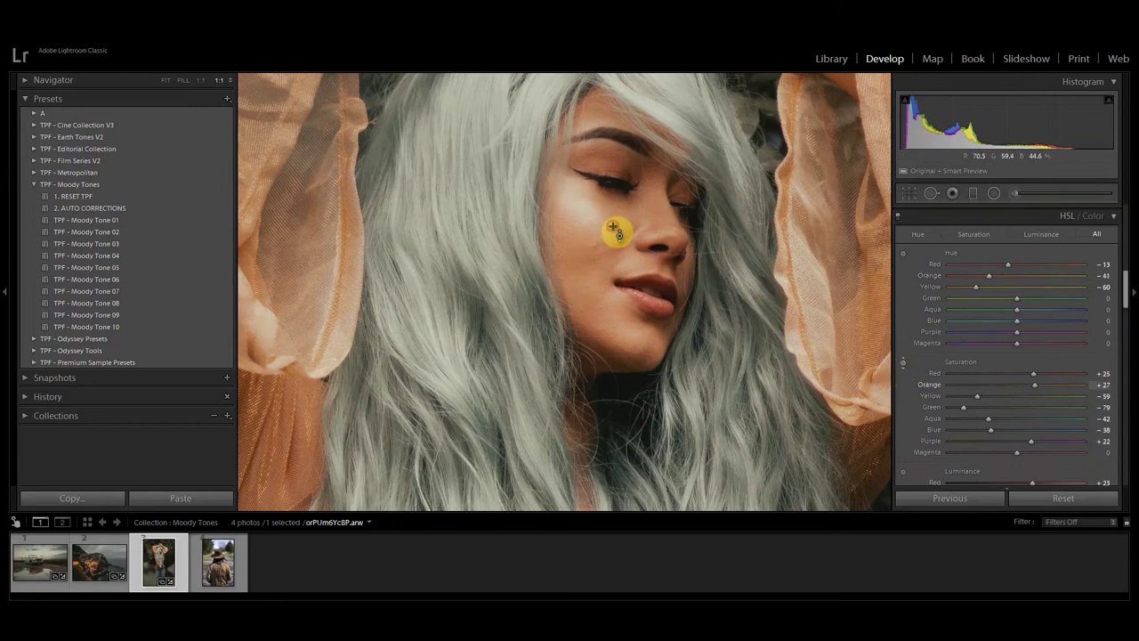
pyautogui.moveTo(614, 232); pyautogui.dragTo(614, 235)
pyautogui.click(903, 472)
# Fit the portrait in view, set Shadows +48 and Blacks -7, then open the fourth photo
pyautogui.press('z')
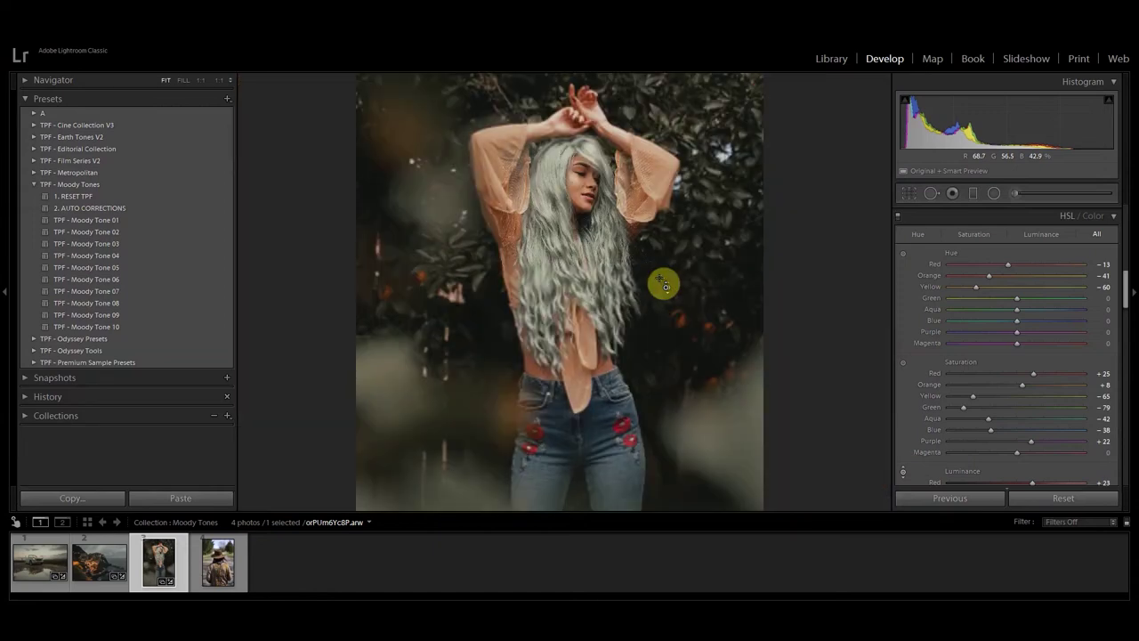
pyautogui.scroll(5, 988, 326)
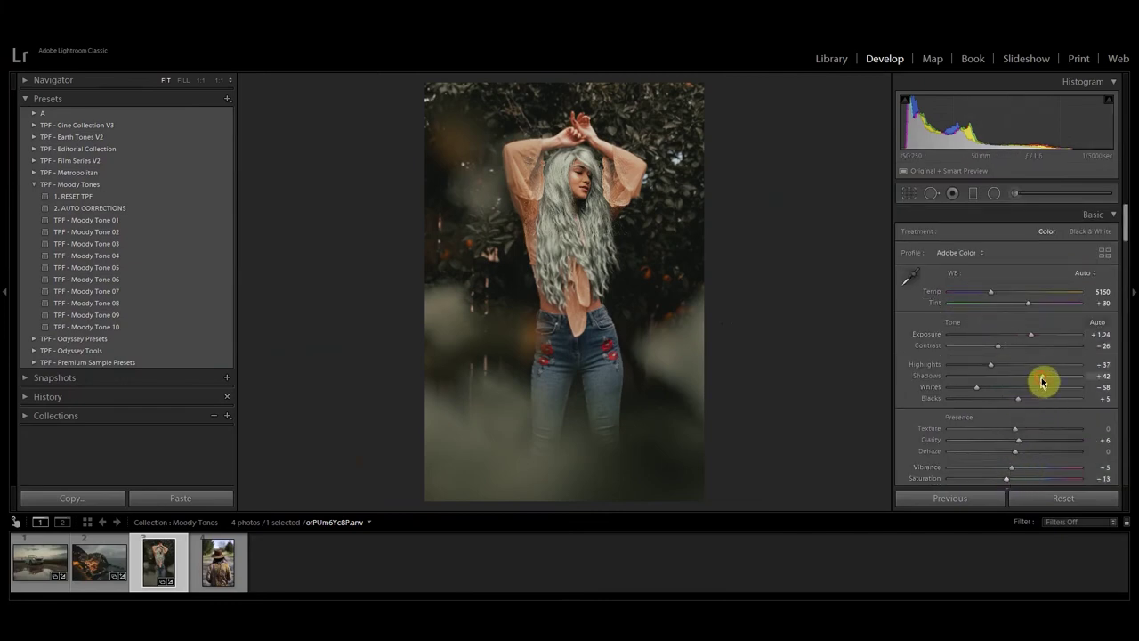
pyautogui.moveTo(1043, 381); pyautogui.dragTo(1045, 382)
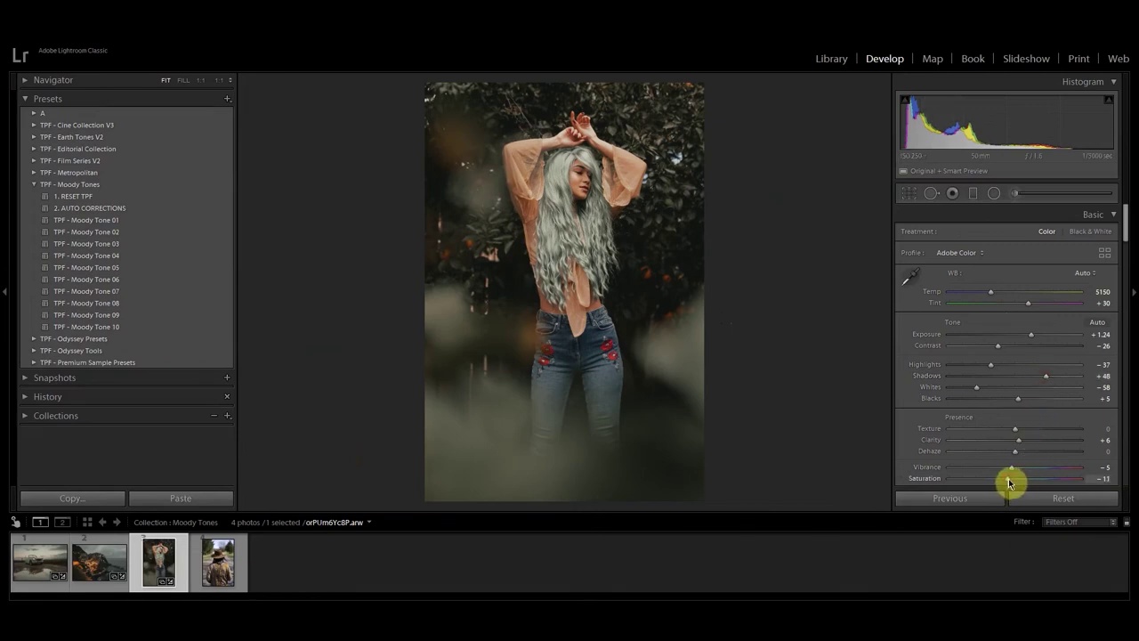
pyautogui.moveTo(1027, 401); pyautogui.dragTo(1017, 403)
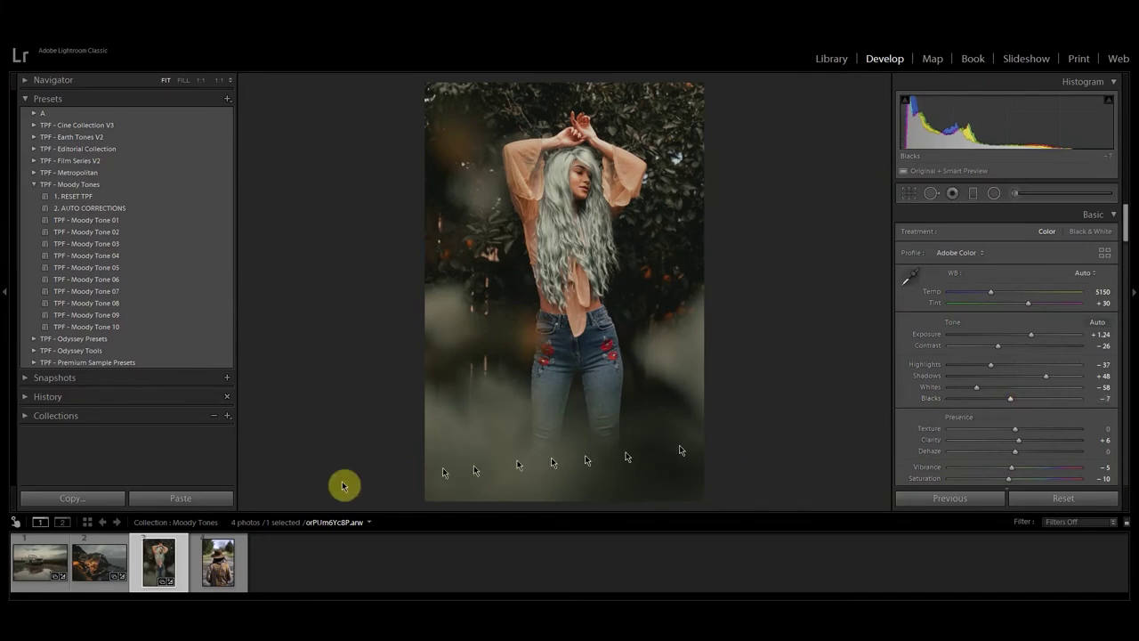
pyautogui.click(227, 565)
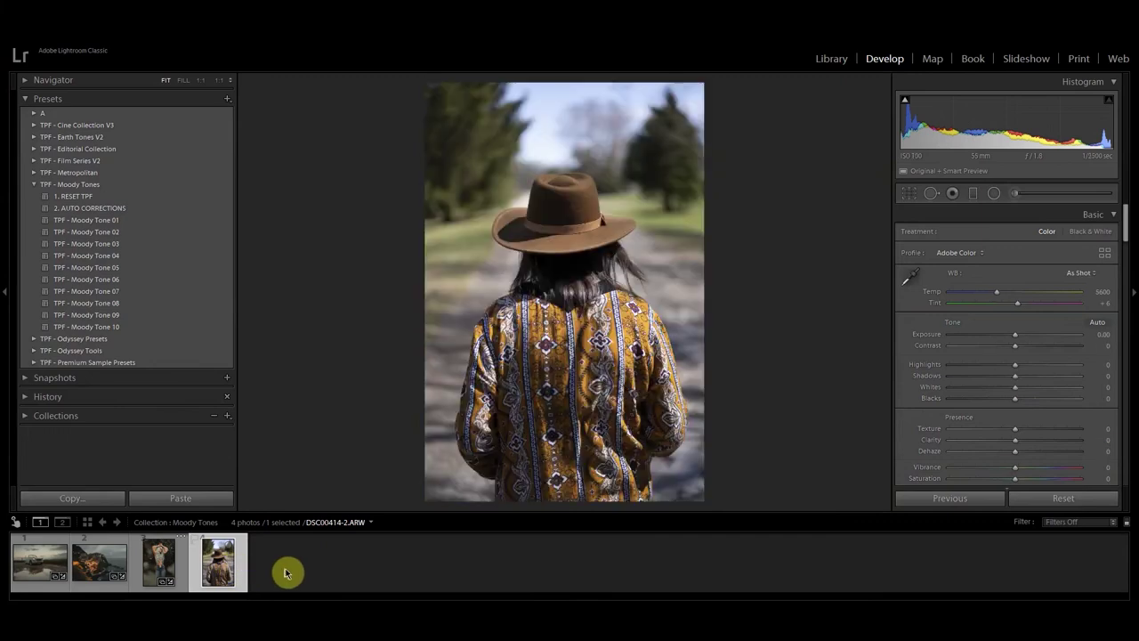
# Apply 2. AUTO CORRECTIONS to the hat photo and choose Daylight white balance (Temp 5500, Tint +10)
pyautogui.click(213, 208)
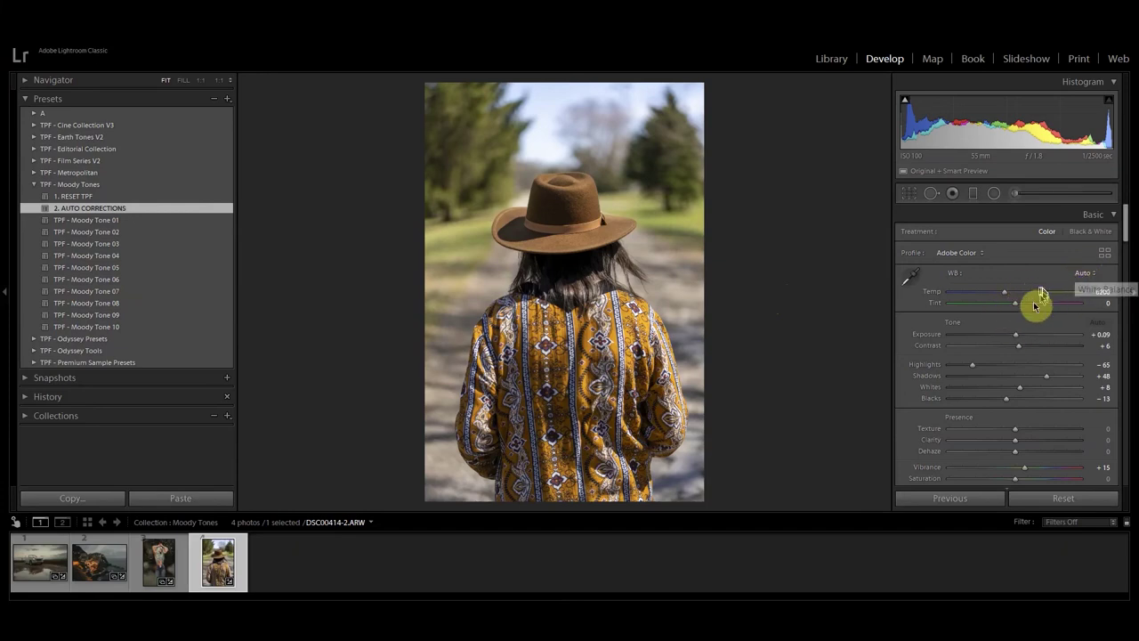
pyautogui.click(1083, 273)
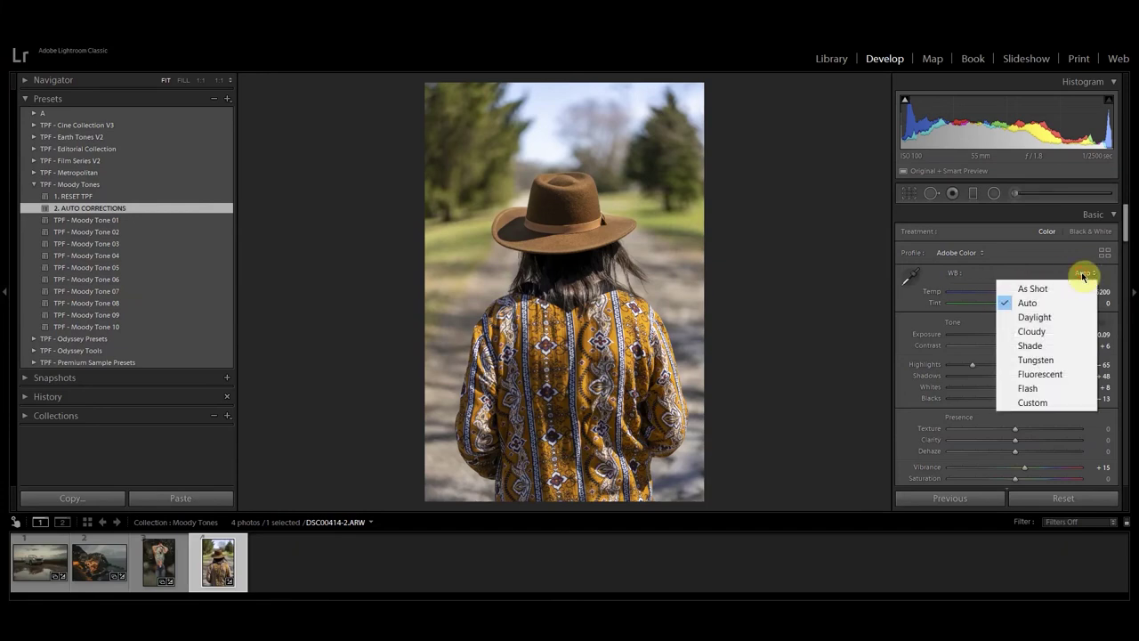
pyautogui.click(1063, 317)
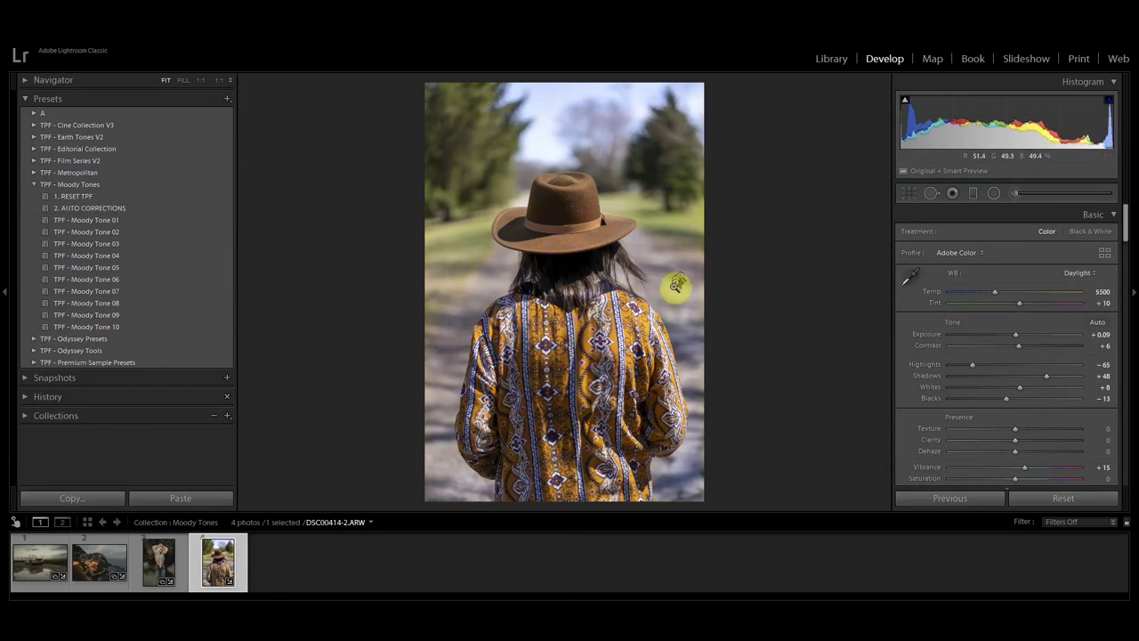
# Apply TPF - Moody Tone 04, set Exposure +0.57, Temp 5710, Tint +21; compare via Reset and undo
pyautogui.click(200, 258)
pyautogui.moveTo(1016, 336); pyautogui.dragTo(1025, 335)
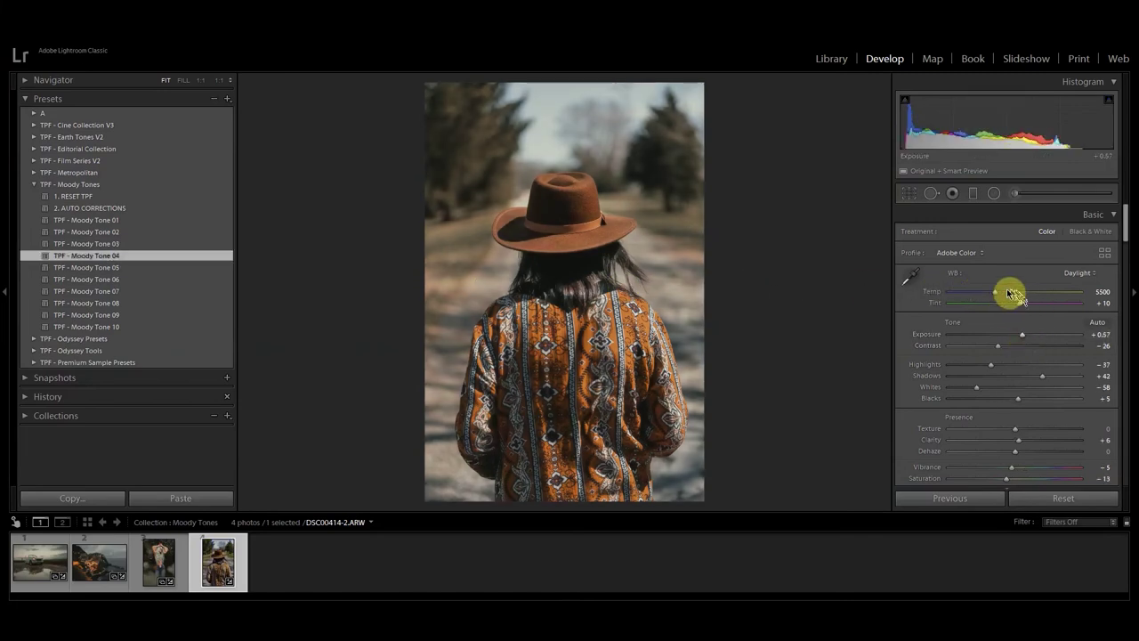
pyautogui.moveTo(996, 292); pyautogui.dragTo(1000, 296)
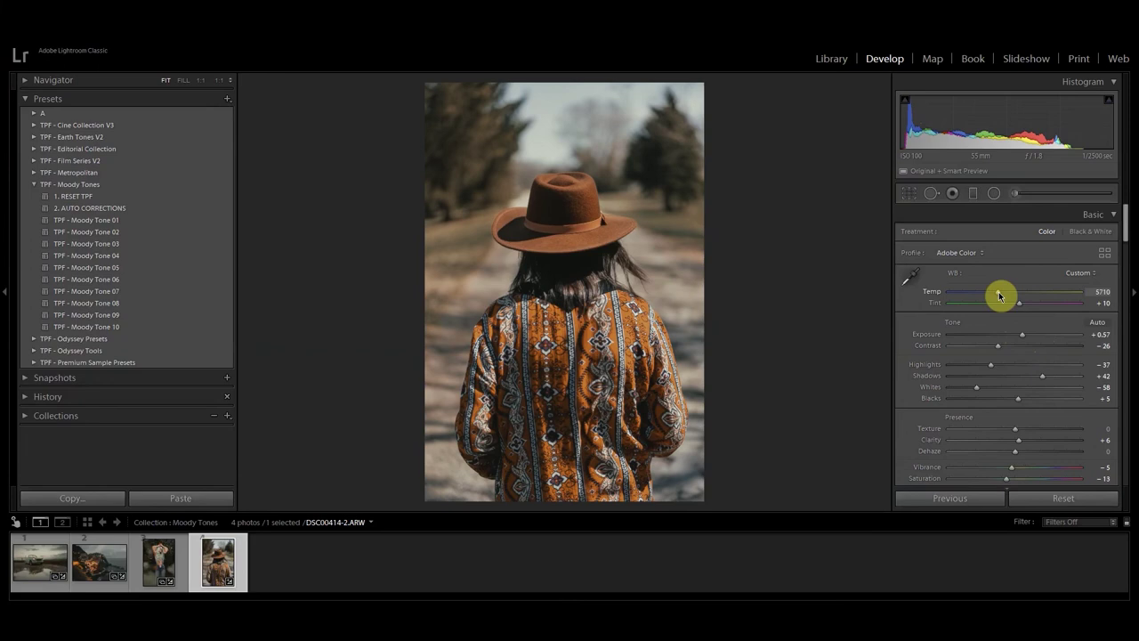
pyautogui.moveTo(995, 297); pyautogui.dragTo(1020, 306)
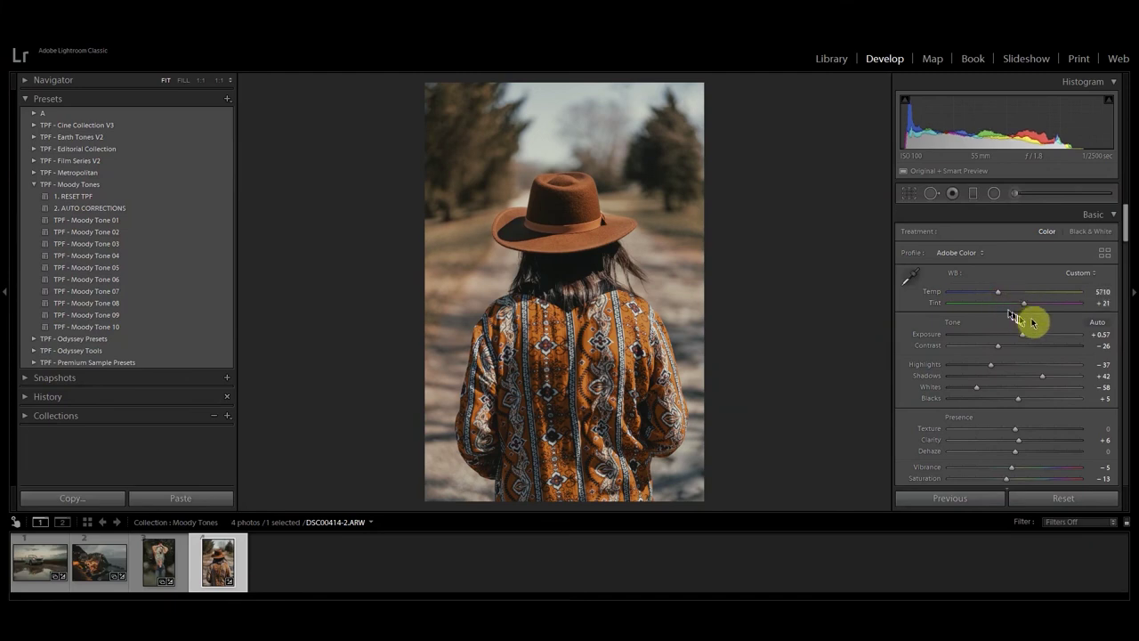
pyautogui.click(1059, 500)
pyautogui.hotkey('ctrl', 'z')
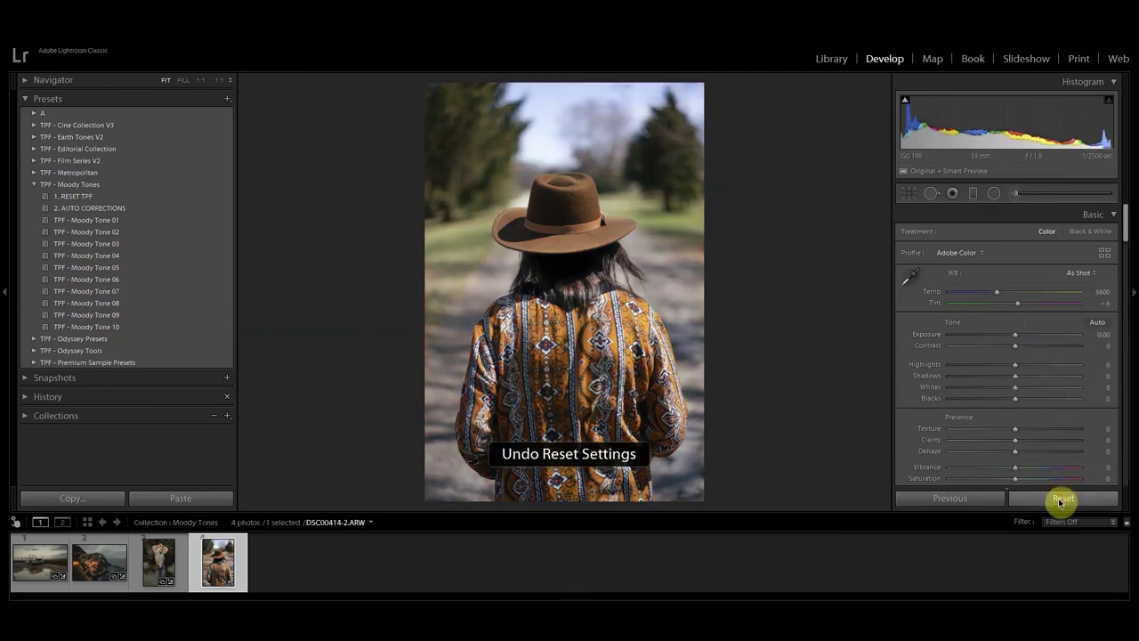